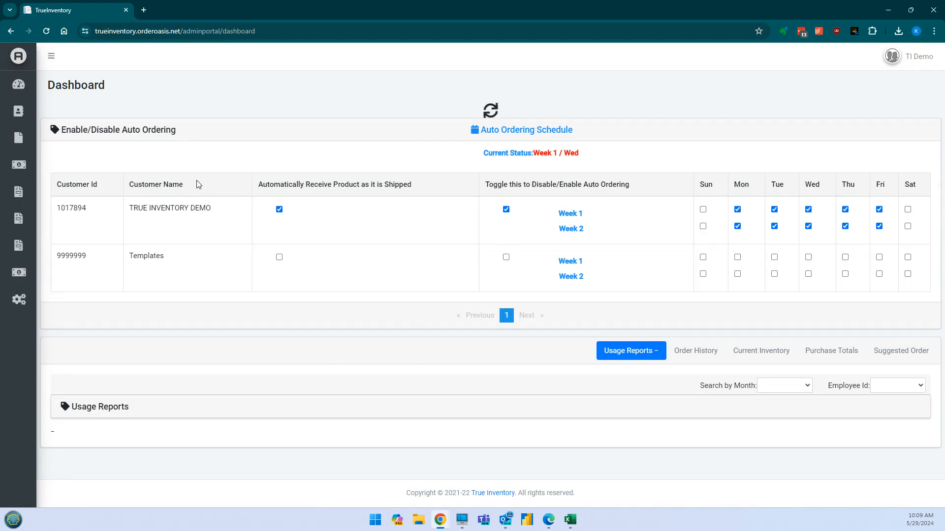
Start a new invoice for customer TRUE INVENTORY DEMO with the job number "Shop Supply Template"
{"action": "mouse_move", "coordinate": [36, 179]}
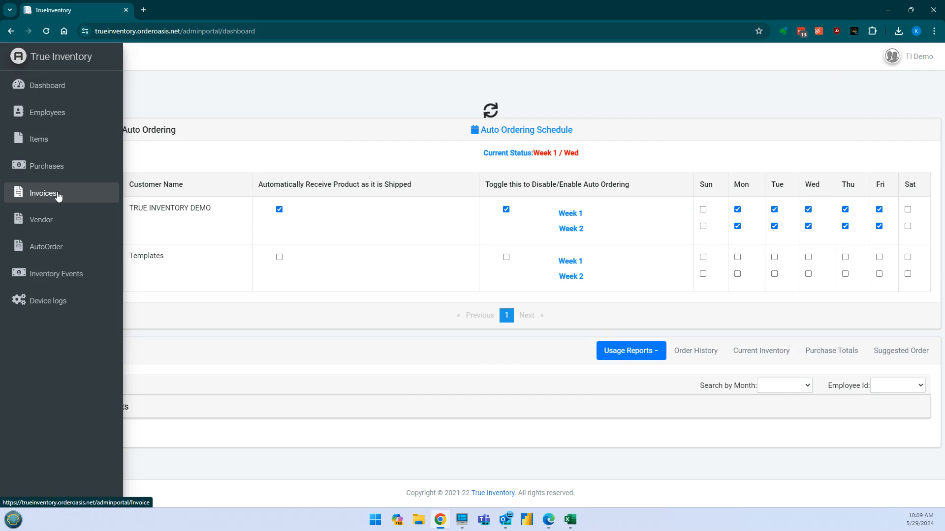
{"action": "left_click", "coordinate": [58, 195]}
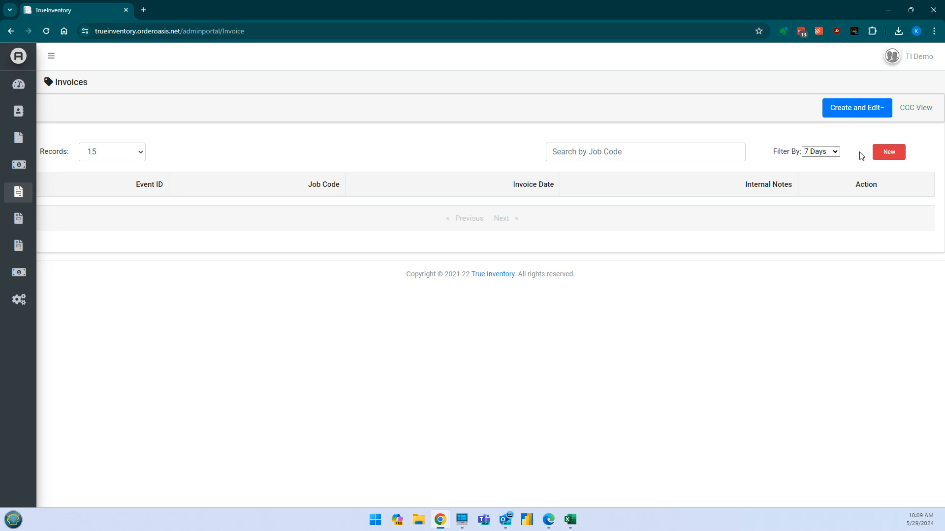
{"action": "left_click", "coordinate": [880, 154]}
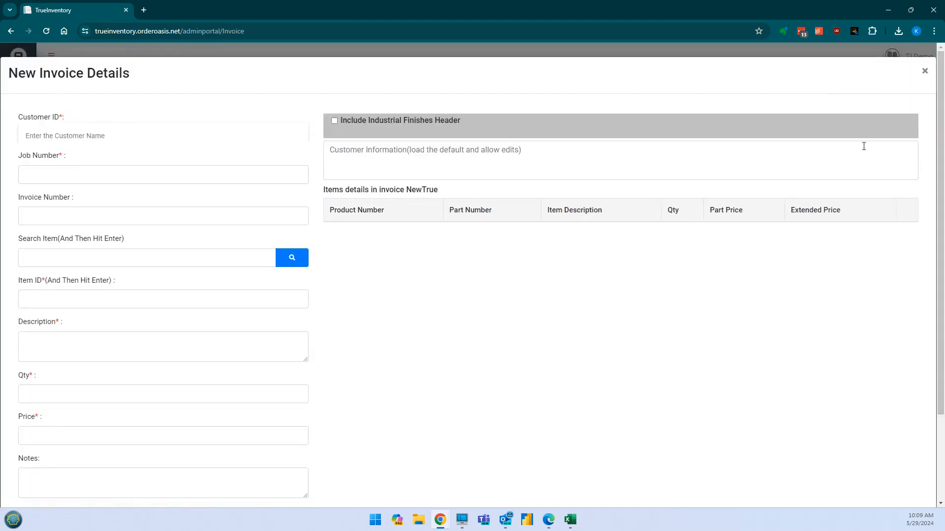
{"action": "left_click", "coordinate": [115, 134]}
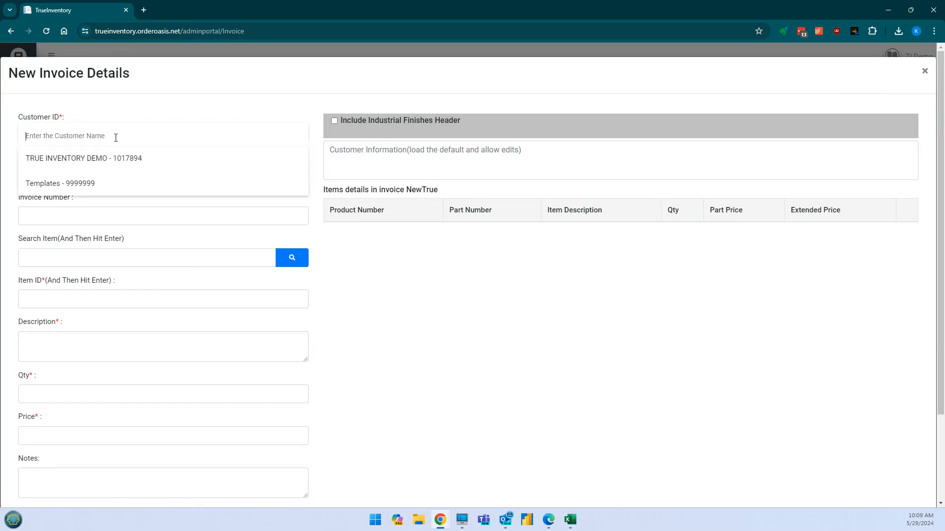
{"action": "left_click", "coordinate": [91, 161]}
{"action": "left_click", "coordinate": [83, 172]}
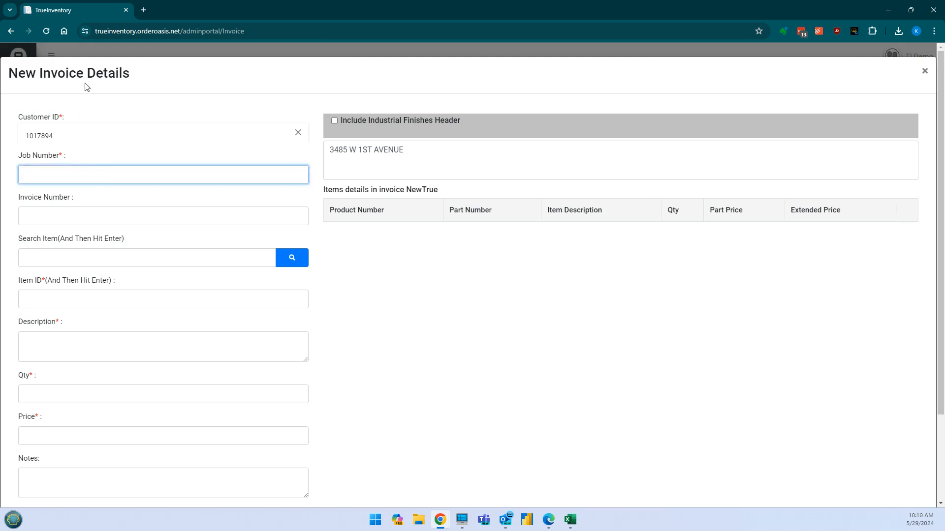
{"action": "type", "text": "Shop Supply Template"}
{"action": "left_click", "coordinate": [48, 213]}
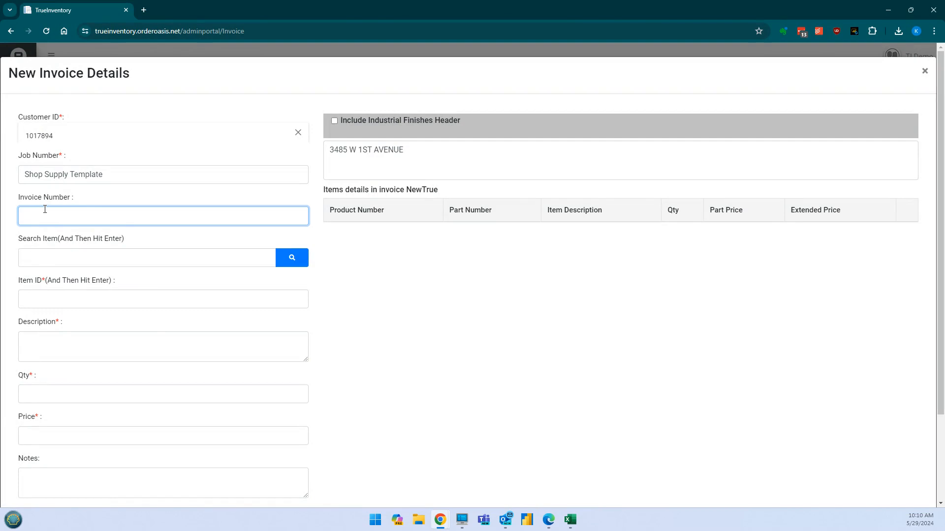
Search the items for "q-pad" and load Q-PADS SOUND DEADENER PADS 12X12 6PK into the invoice's item fields
{"action": "left_click", "coordinate": [70, 262]}
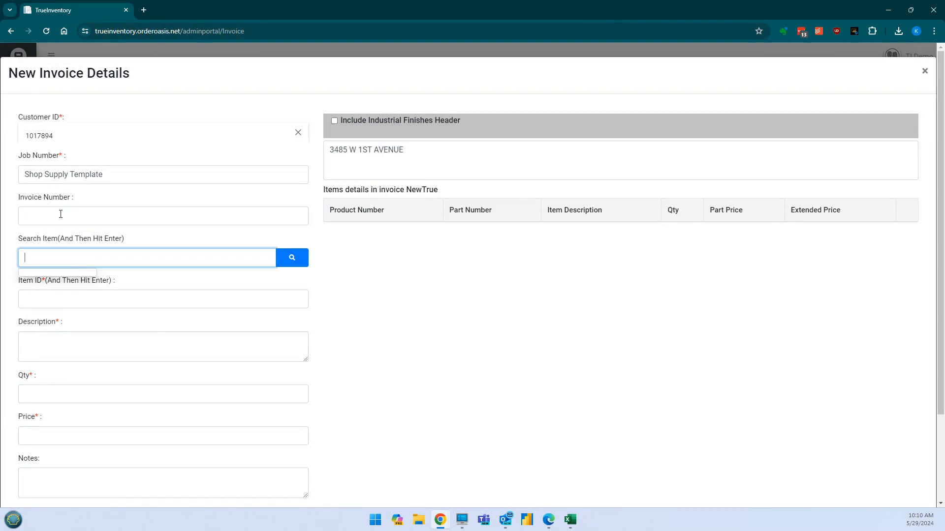
{"action": "type", "text": "q-pad"}
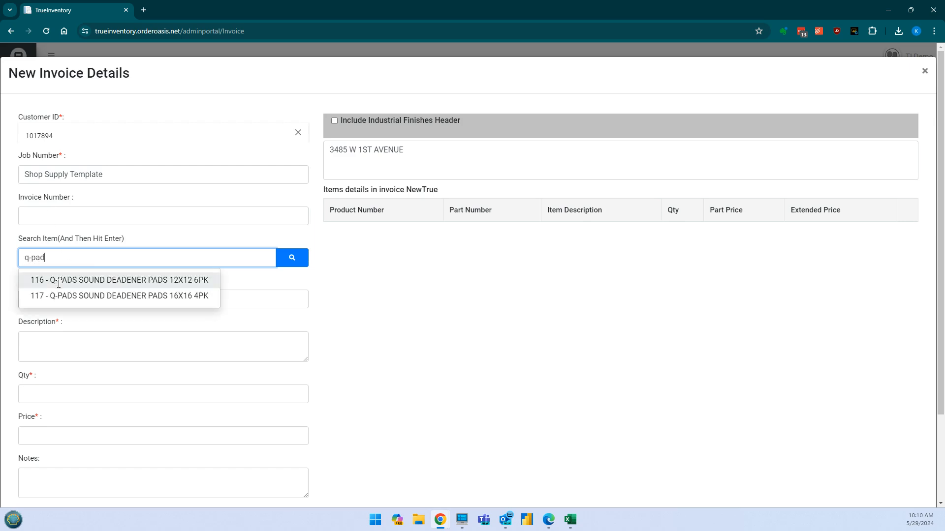
{"action": "left_click", "coordinate": [58, 281]}
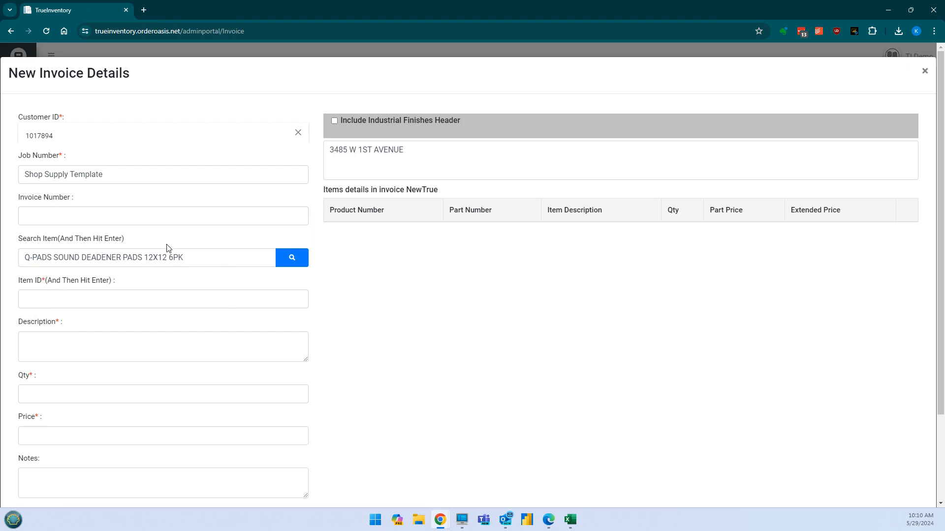
{"action": "scroll", "coordinate": [106, 281], "scroll_direction": "down", "scroll_amount": 2}
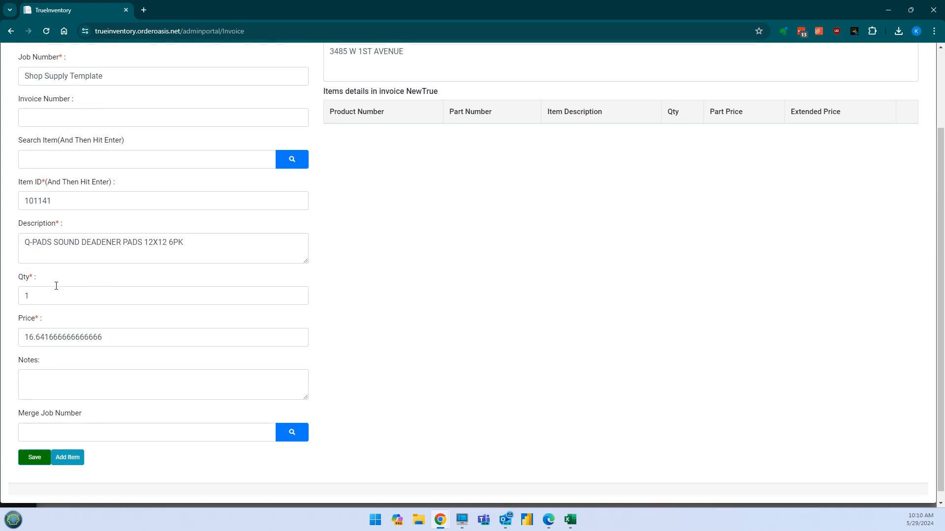
Shorten the Q-Pads item's price to 16.64 and remove "6PK" from its description
{"action": "left_click_drag", "start_coordinate": [170, 244], "coordinate": [179, 244]}
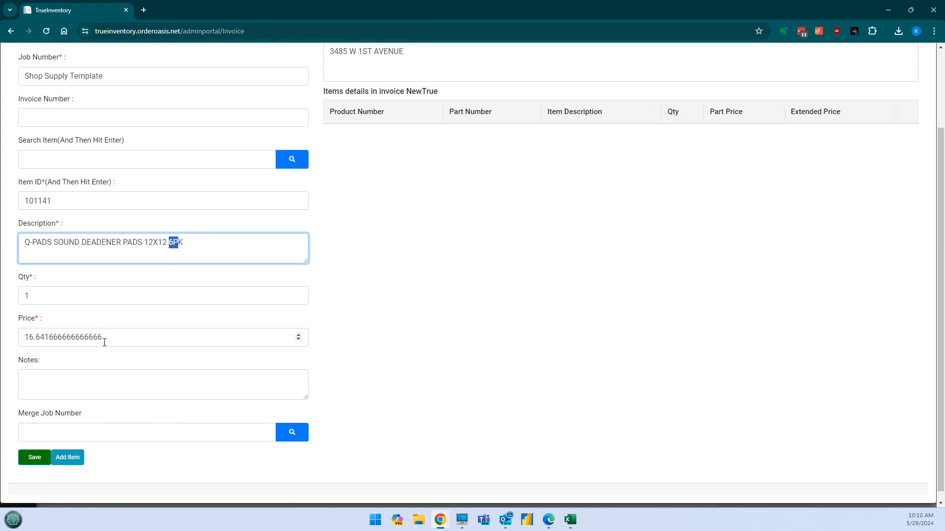
{"action": "left_click_drag", "start_coordinate": [105, 337], "coordinate": [44, 338]}
{"action": "key", "text": "BackSpace"}
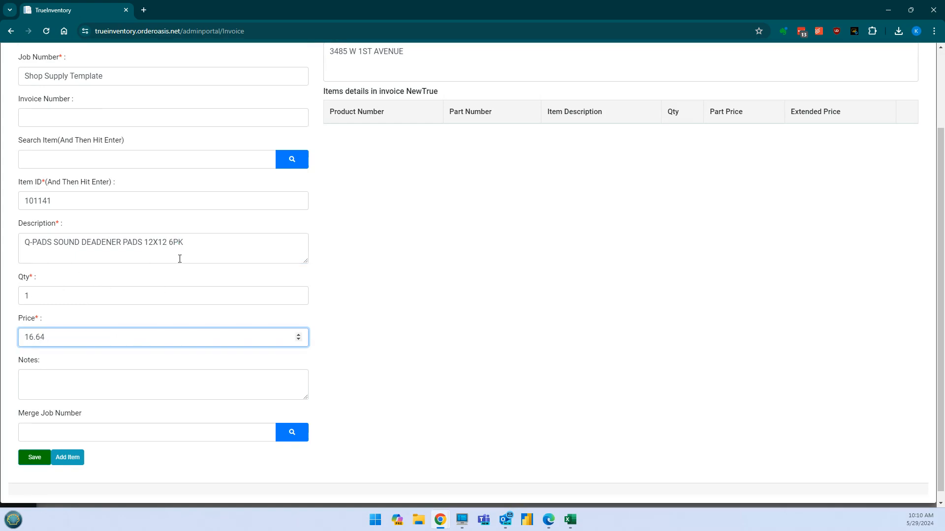
{"action": "mouse_move", "coordinate": [187, 243]}
{"action": "left_mouse_down"}
{"action": "mouse_move", "coordinate": [160, 244]}
{"action": "mouse_move", "coordinate": [170, 245]}
{"action": "left_mouse_up"}
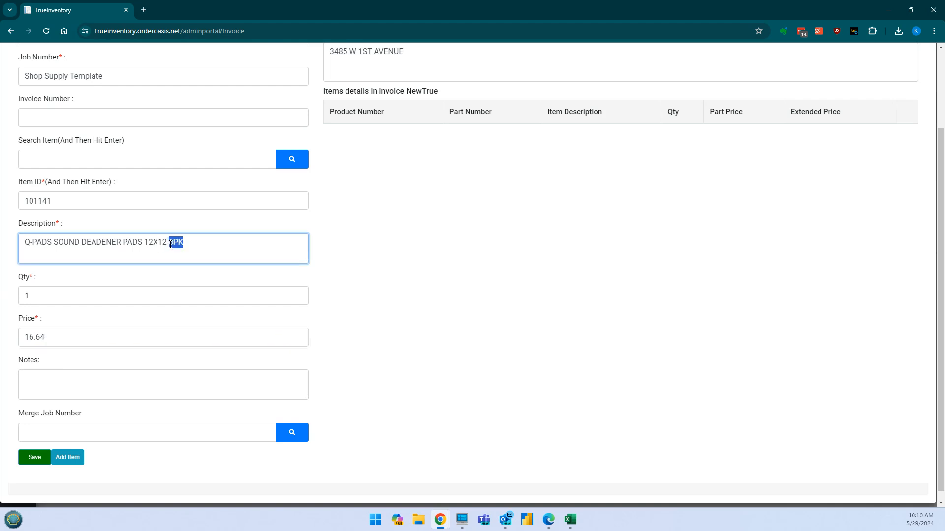
{"action": "key", "text": "BackSpace"}
{"action": "left_click", "coordinate": [91, 276]}
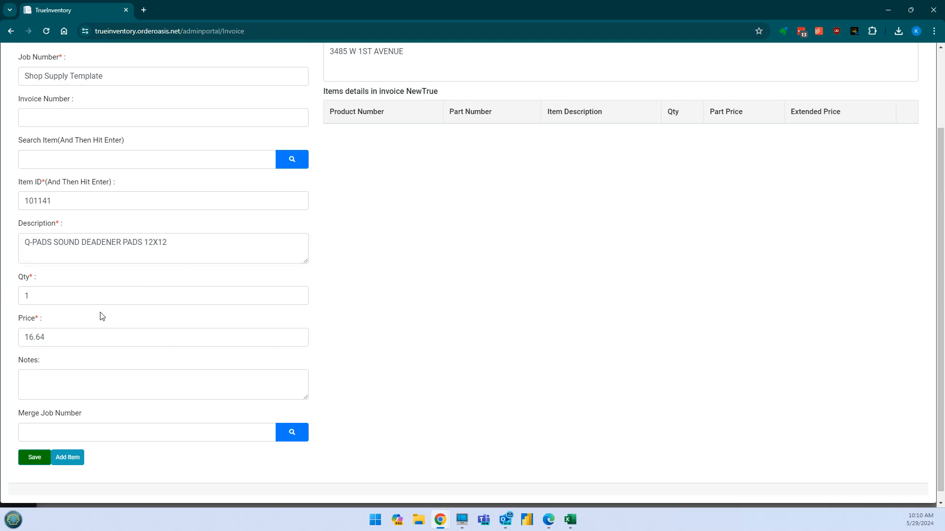
Enter the note "this is a demo template" and add the Q-Pads item to the invoice
{"action": "left_click", "coordinate": [60, 389]}
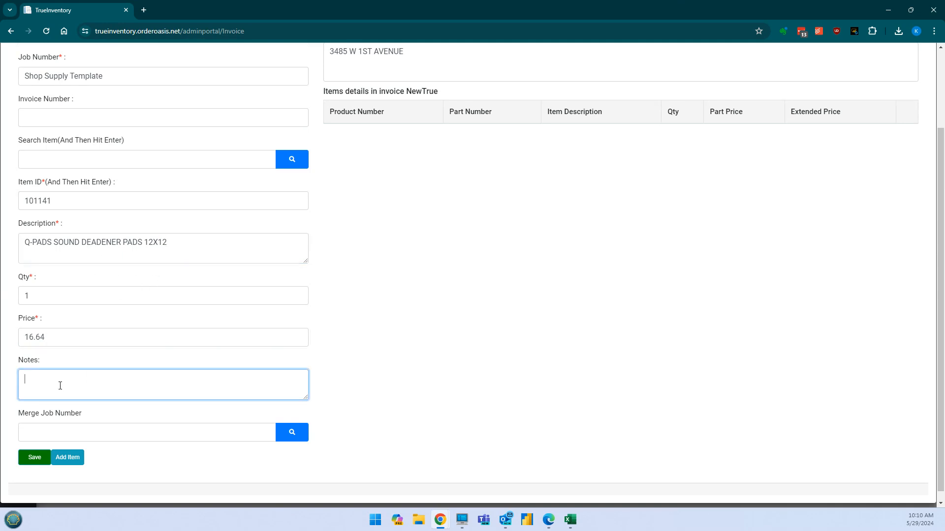
{"action": "type", "text": "this is a demo template"}
{"action": "left_click", "coordinate": [75, 458]}
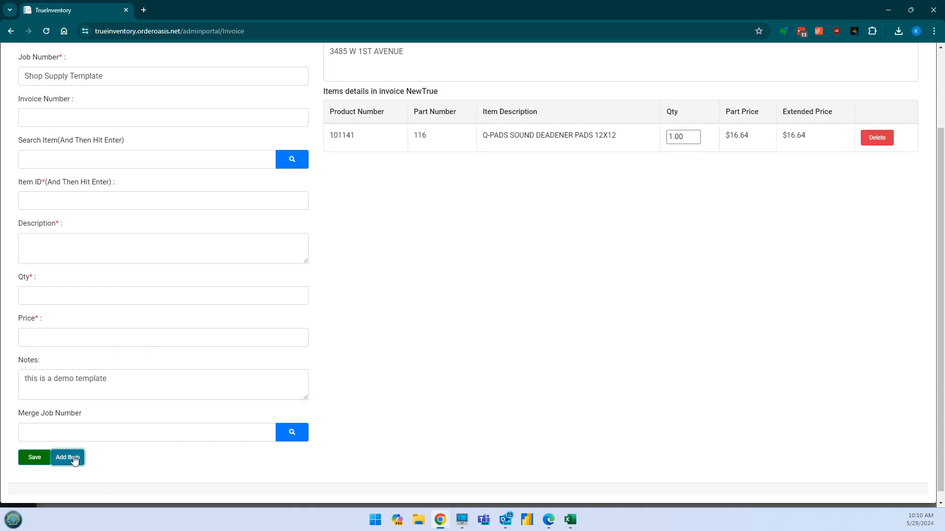
Find part 08609, the WINDOW WELD SUPER FAST URETHANE BLACK 10OZ, and add it to the invoice
{"action": "scroll", "coordinate": [786, 224], "scroll_direction": "up", "scroll_amount": 2}
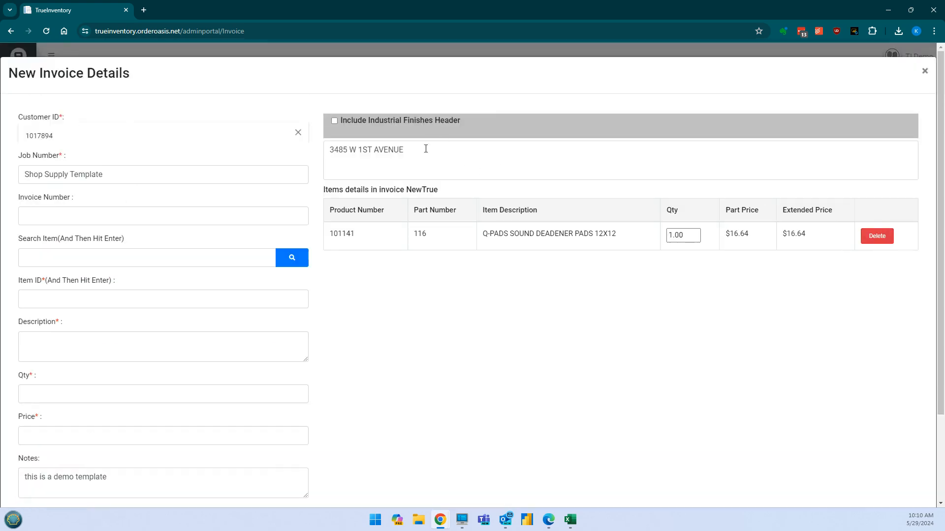
{"action": "left_click", "coordinate": [59, 262]}
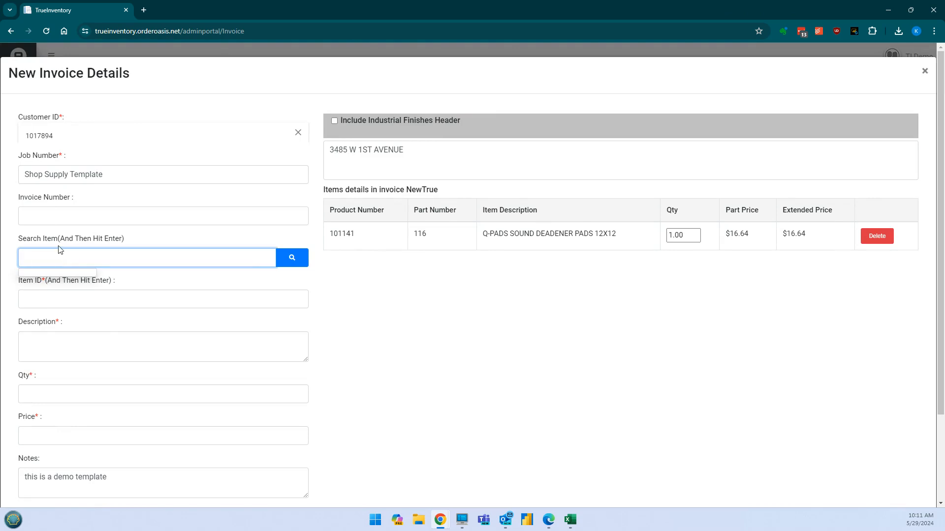
{"action": "type", "text": "08609"}
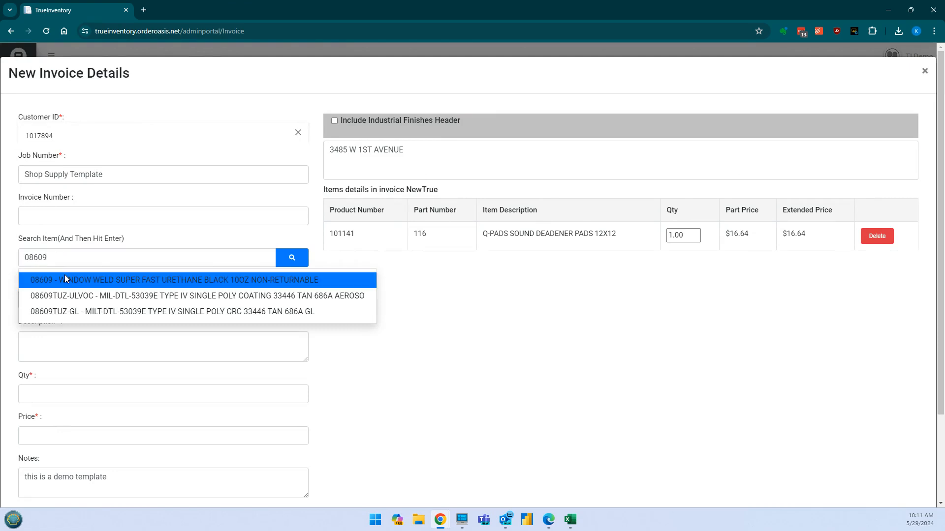
{"action": "left_click", "coordinate": [65, 279]}
{"action": "scroll", "coordinate": [139, 298], "scroll_direction": "down", "scroll_amount": 3}
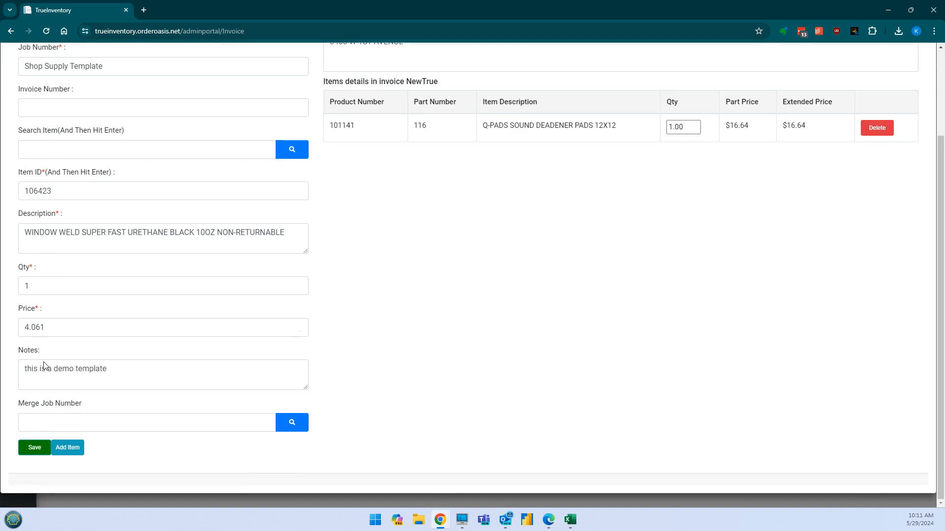
{"action": "left_click", "coordinate": [67, 448]}
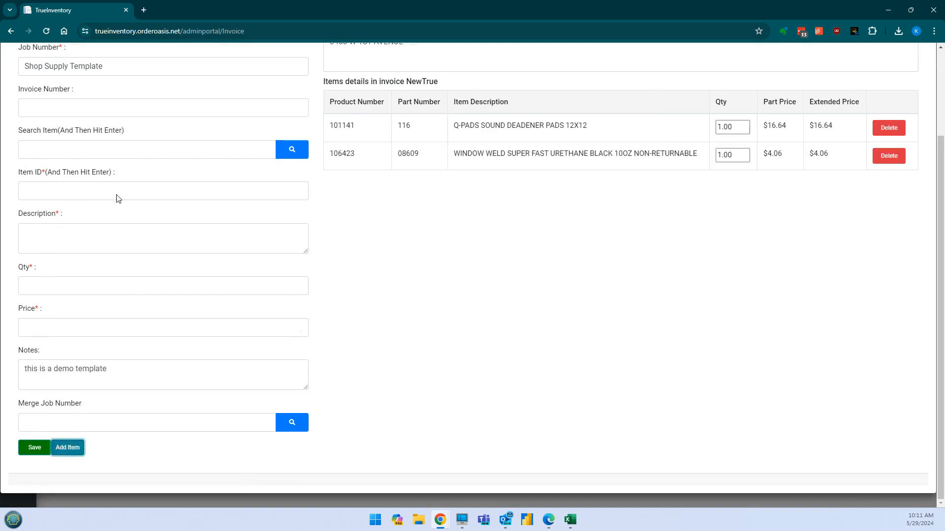
Find part 08463, the AUTOMIX FLEXIBLE FOAM 200ML, and add it to the invoice
{"action": "left_click", "coordinate": [35, 145]}
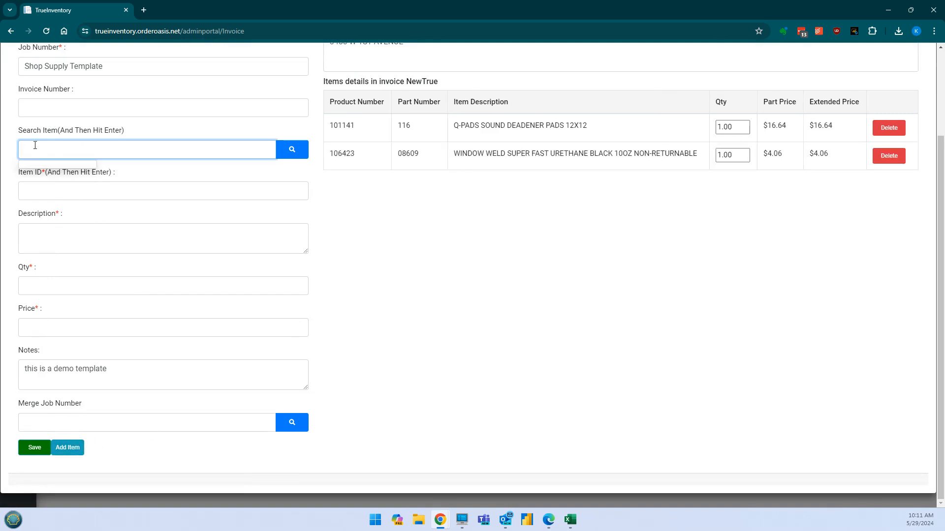
{"action": "type", "text": "08463"}
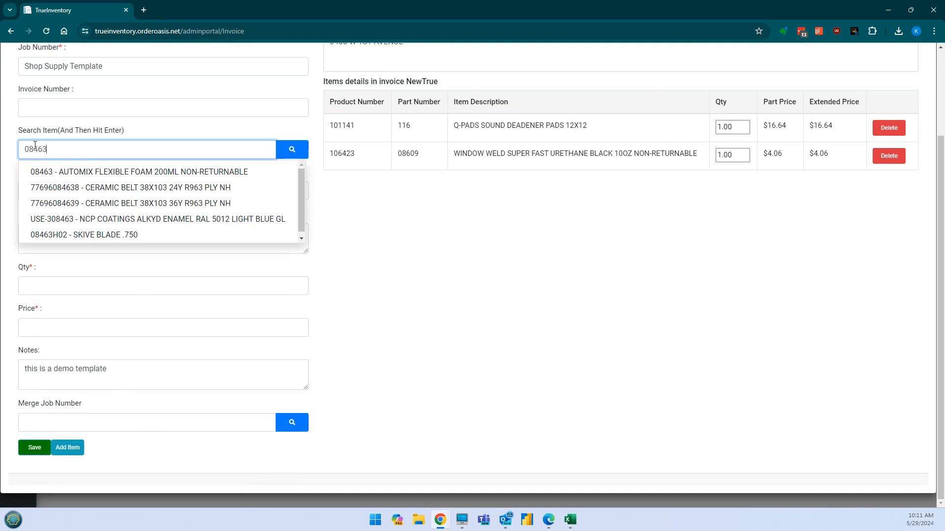
{"action": "left_click", "coordinate": [60, 171]}
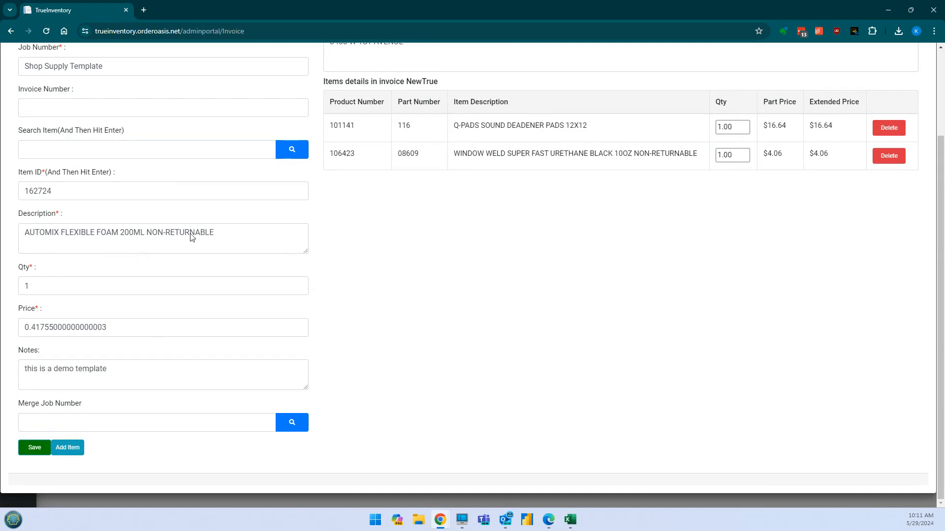
{"action": "left_click", "coordinate": [69, 451]}
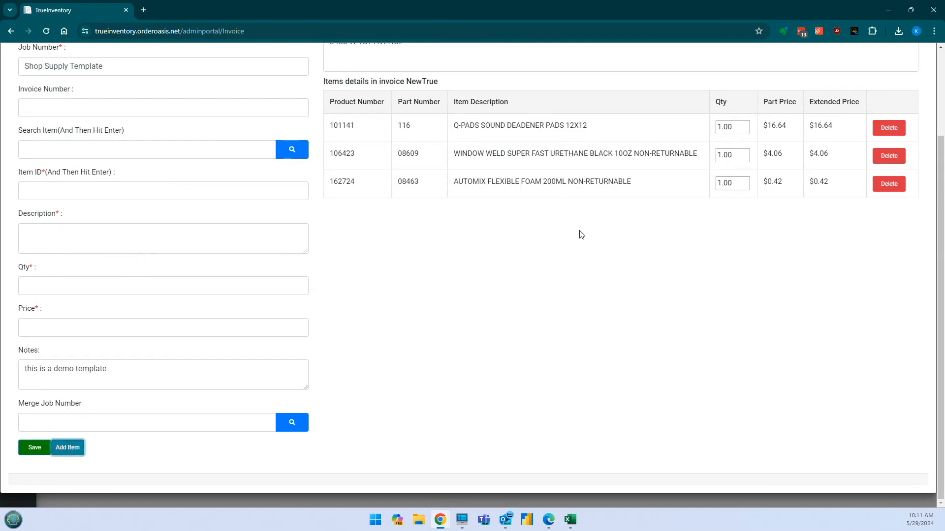
Set the quantity of the AUTOMIX FLEXIBLE FOAM line to 200
{"action": "scroll", "coordinate": [569, 327], "scroll_direction": "up", "scroll_amount": 2}
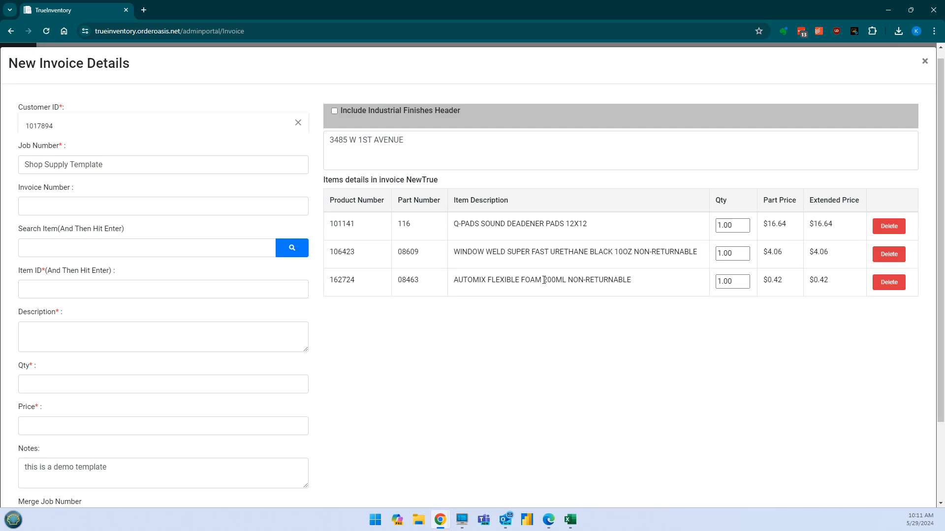
{"action": "left_click_drag", "start_coordinate": [545, 281], "coordinate": [563, 276]}
{"action": "left_click", "coordinate": [725, 280]}
{"action": "double_click", "coordinate": [724, 280]}
{"action": "type", "text": "200"}
{"action": "left_click", "coordinate": [788, 245]}
Save the Shop Supply Template invoice and close its details form
{"action": "scroll", "coordinate": [397, 317], "scroll_direction": "down", "scroll_amount": 2}
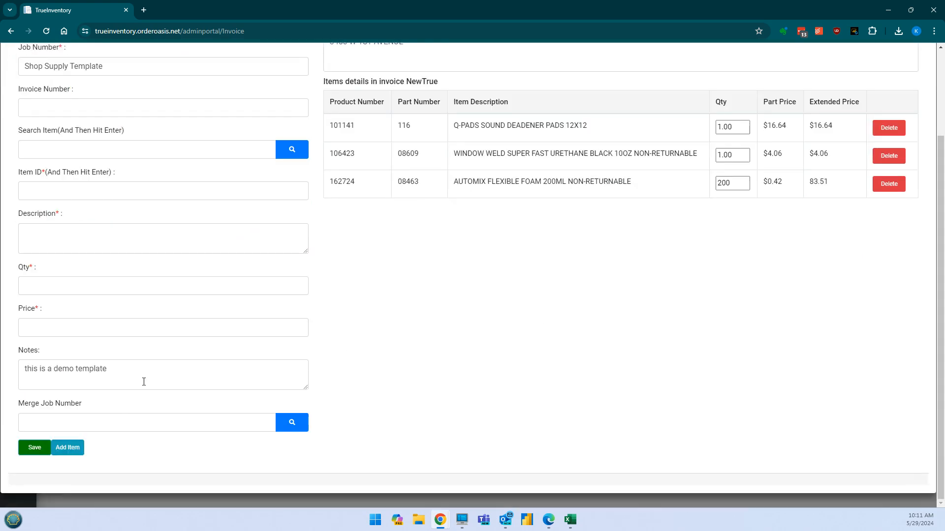
{"action": "left_click", "coordinate": [30, 449]}
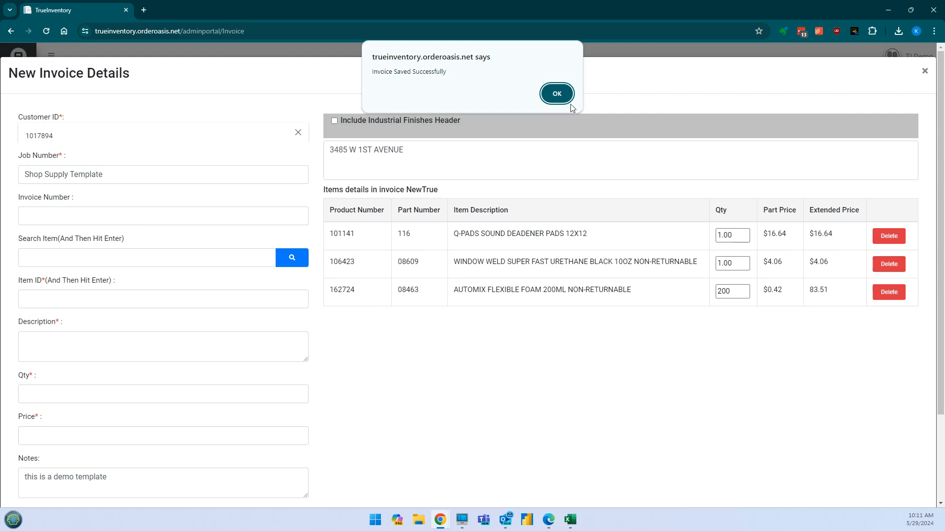
{"action": "left_click", "coordinate": [561, 93]}
{"action": "left_click", "coordinate": [924, 71]}
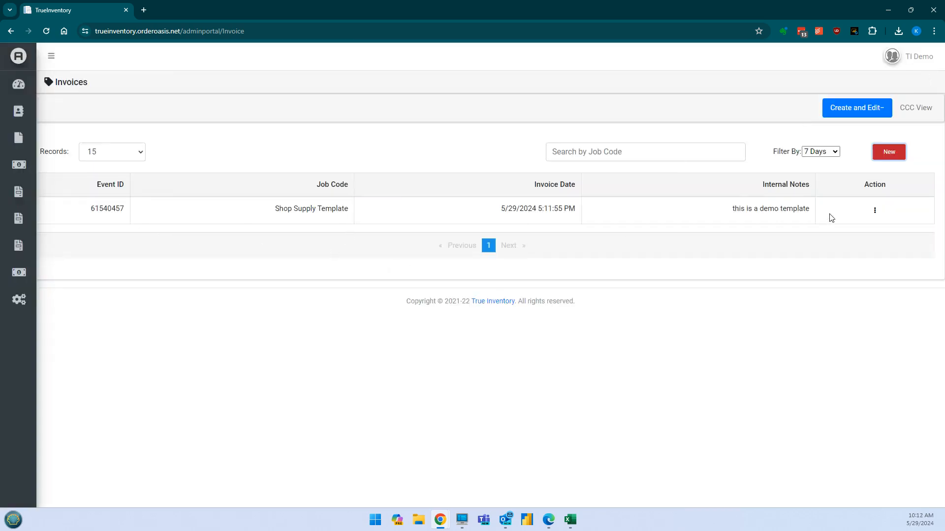
Open the printable version of the Shop Supply Template invoice and check its invoice number
{"action": "left_click", "coordinate": [874, 210]}
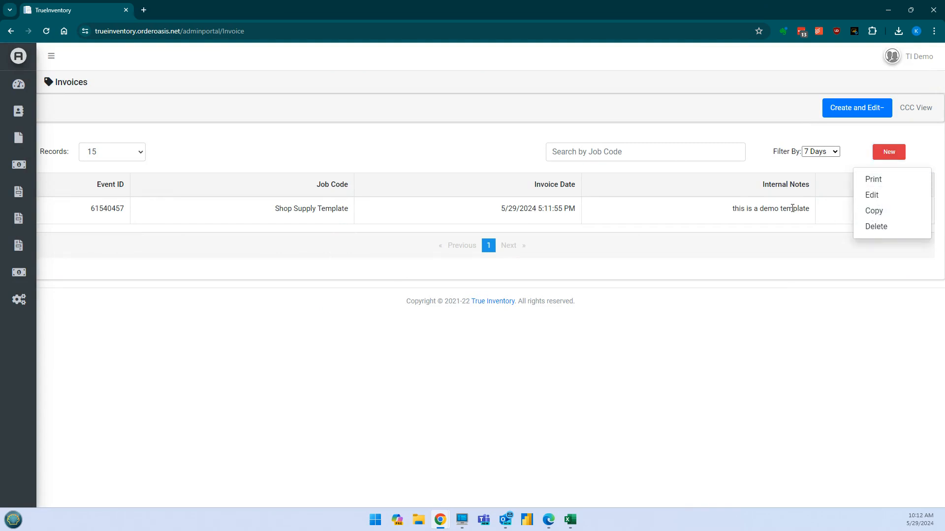
{"action": "left_click", "coordinate": [887, 172]}
{"action": "left_click", "coordinate": [875, 213]}
{"action": "left_click", "coordinate": [883, 182]}
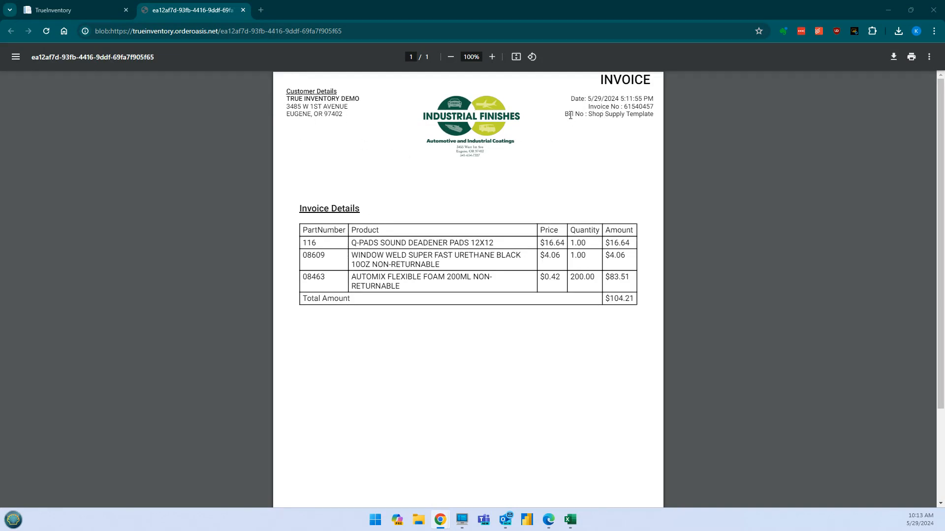
{"action": "left_click_drag", "start_coordinate": [623, 106], "coordinate": [654, 105]}
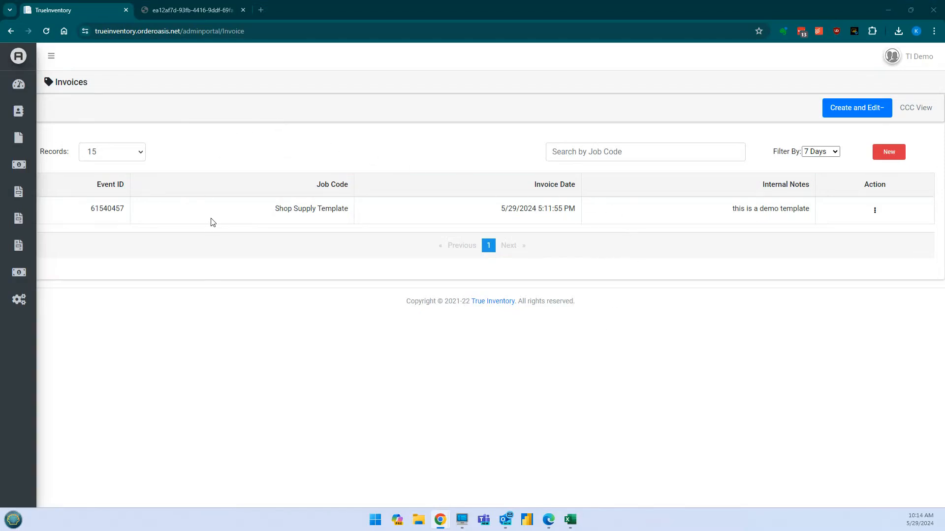
Start a new invoice for the TRUE INVENTORY DEMO customer with NEWRONUMBER as the job number
{"action": "left_click", "coordinate": [888, 152]}
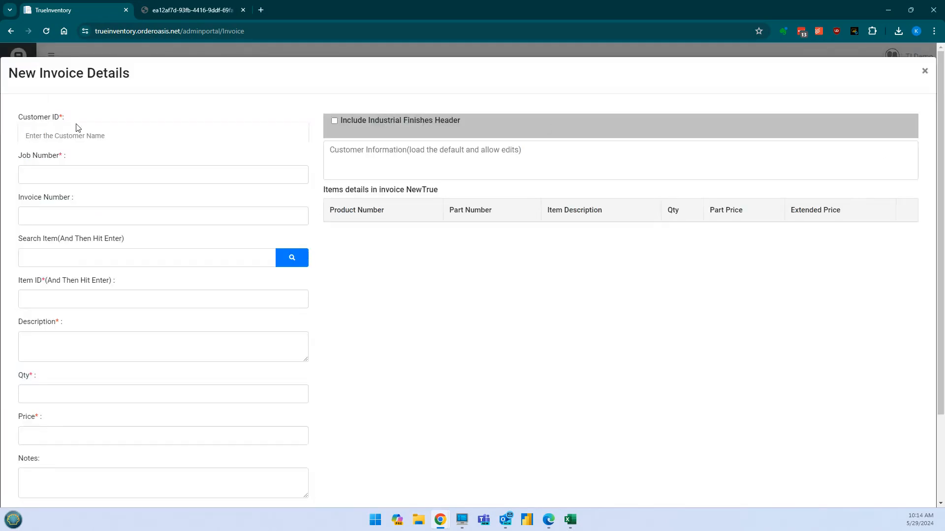
{"action": "left_click", "coordinate": [43, 131]}
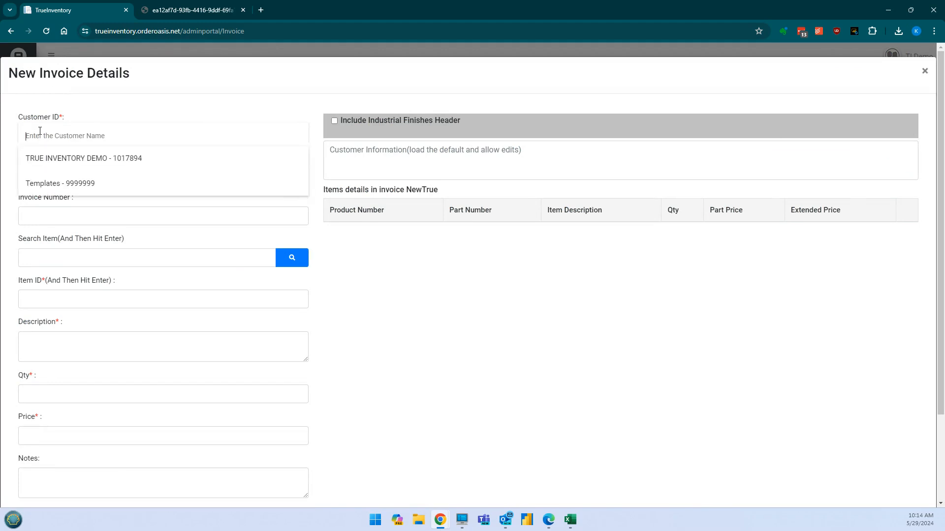
{"action": "left_click", "coordinate": [45, 162]}
{"action": "left_click", "coordinate": [64, 172]}
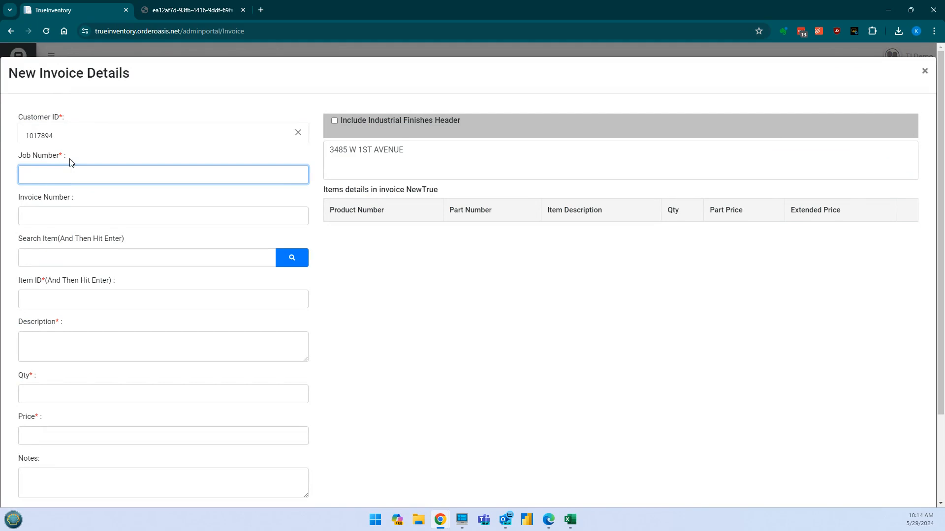
{"action": "type", "text": "NEWRO"}
{"action": "key", "text": "BackSpace"}
{"action": "type", "text": "RONUMBER"}
Merge the Shop Supply Template job into the NEWRONUMBER invoice and acknowledge the confirmation
{"action": "scroll", "coordinate": [165, 170], "scroll_direction": "down", "scroll_amount": 3}
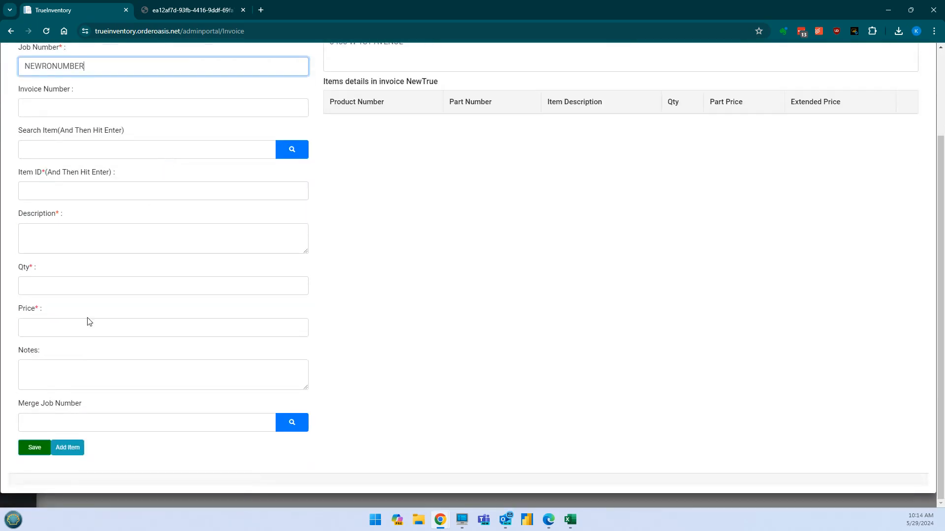
{"action": "left_click", "coordinate": [52, 422]}
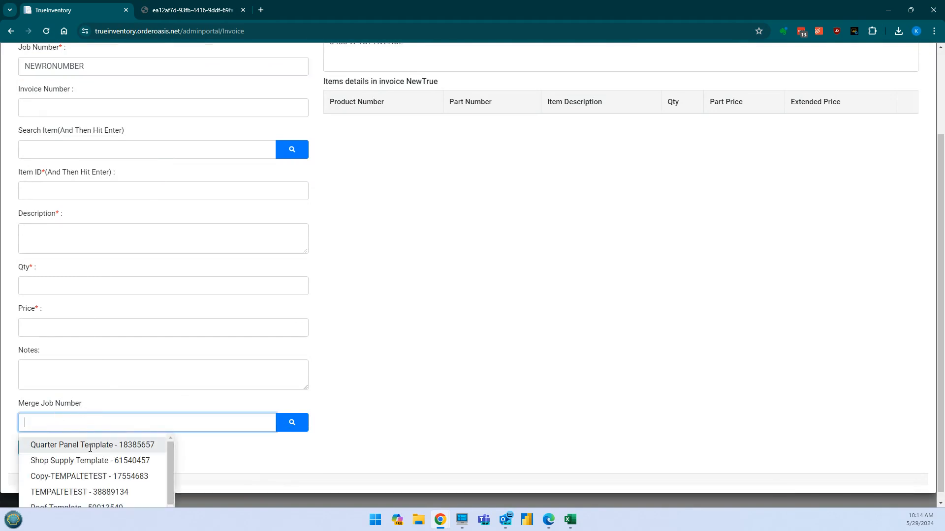
{"action": "left_click", "coordinate": [105, 461]}
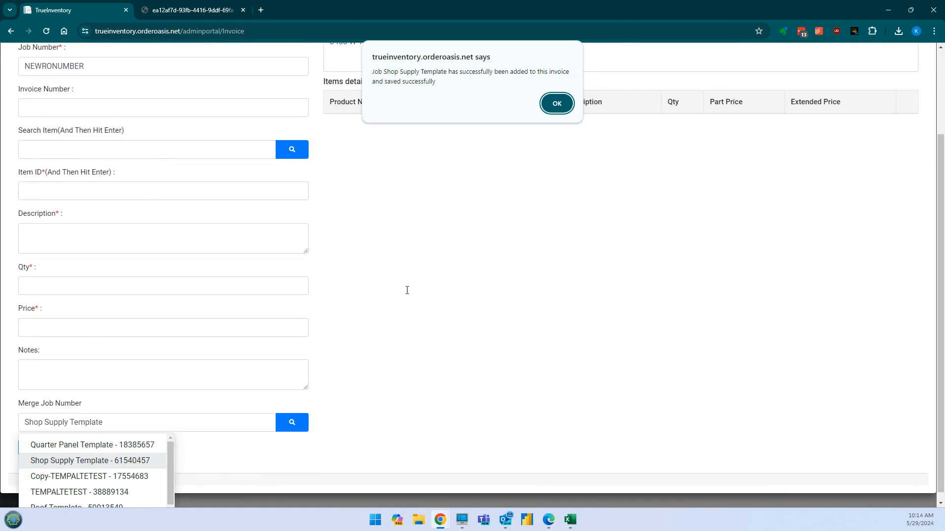
{"action": "left_click", "coordinate": [555, 103]}
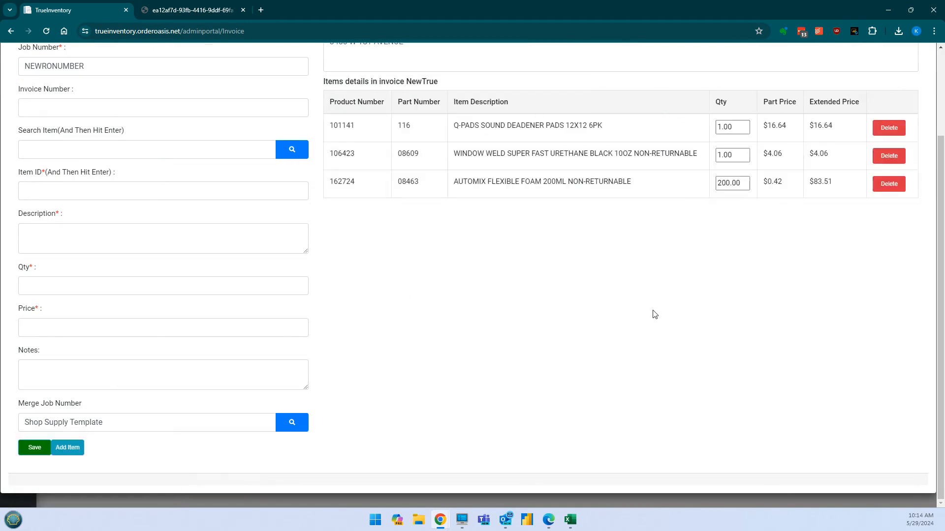
Merge the Quarter Panel Template job into the invoice and review the combined item lines
{"action": "left_click", "coordinate": [127, 426]}
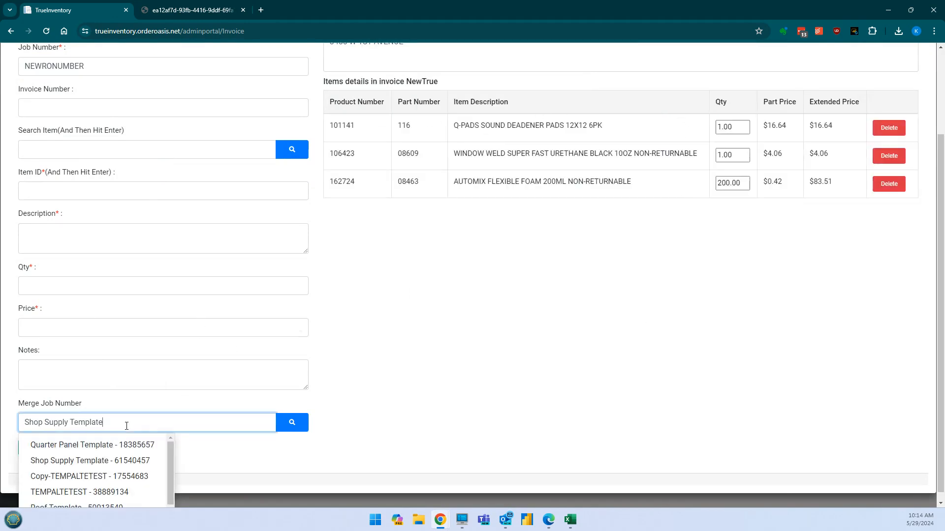
{"action": "left_click", "coordinate": [86, 448]}
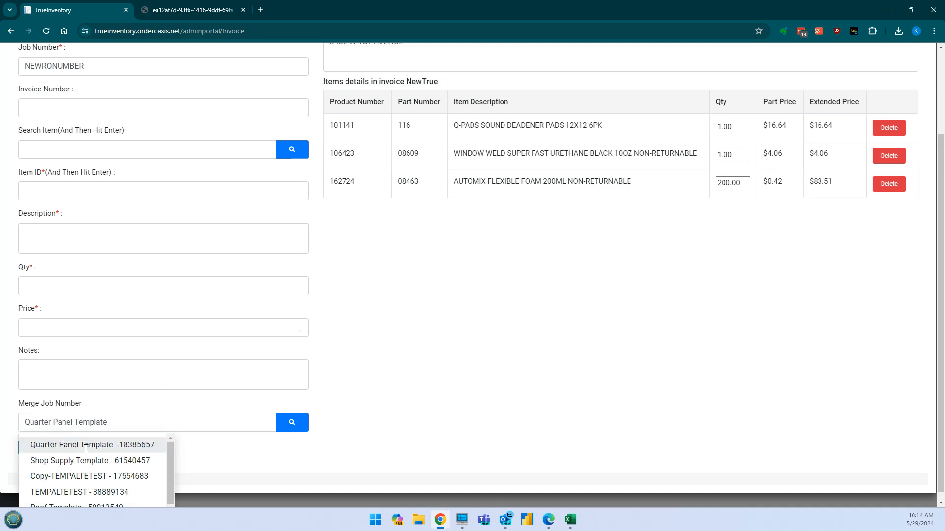
{"action": "left_click", "coordinate": [555, 104]}
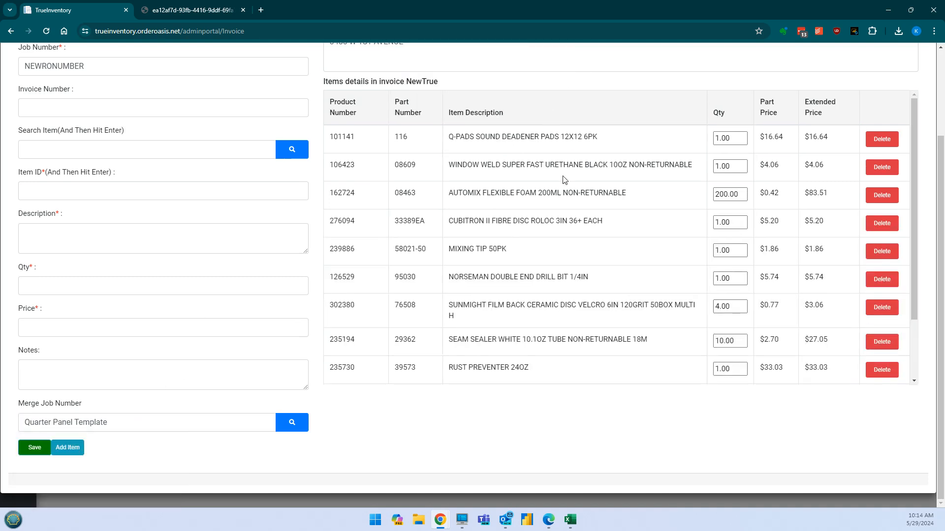
{"action": "scroll", "coordinate": [566, 315], "scroll_direction": "down", "scroll_amount": 2}
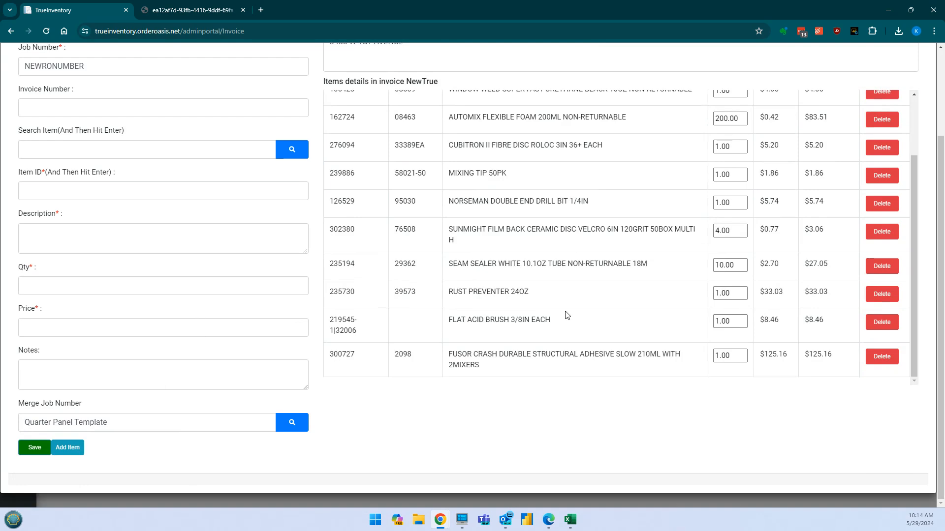
{"action": "scroll", "coordinate": [566, 315], "scroll_direction": "up", "scroll_amount": 2}
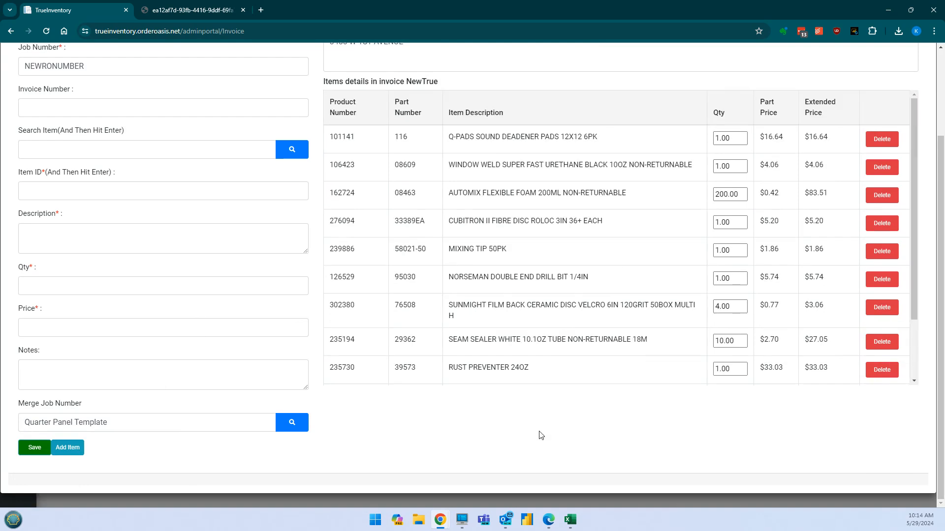
{"action": "scroll", "coordinate": [534, 429], "scroll_direction": "up", "scroll_amount": 2}
{"action": "scroll", "coordinate": [533, 429], "scroll_direction": "down", "scroll_amount": 2}
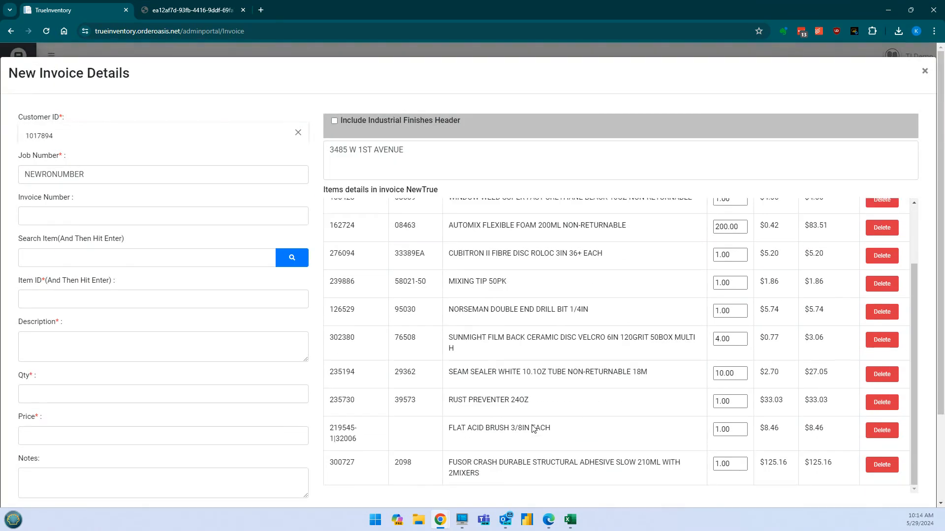
{"action": "scroll", "coordinate": [320, 318], "scroll_direction": "down", "scroll_amount": 2}
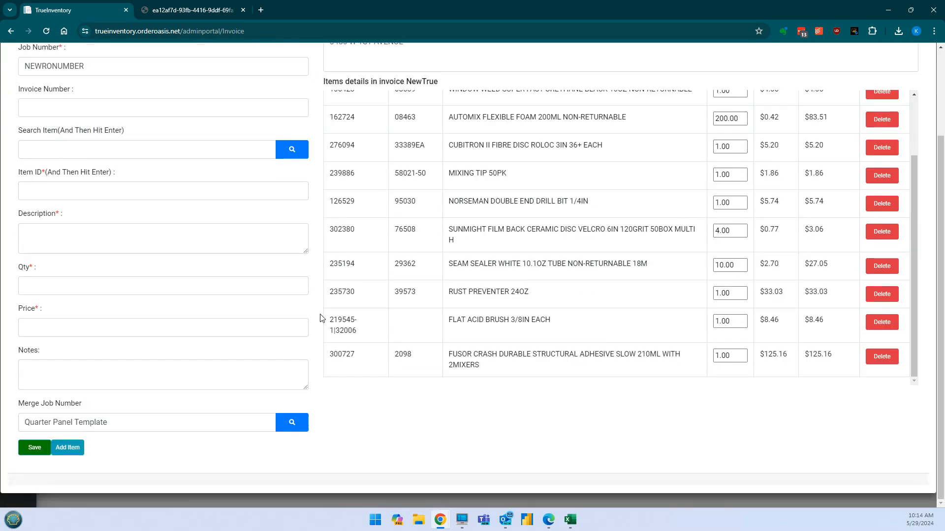
Merge the Roof Template job into the invoice and check the item lines and quantities
{"action": "left_click", "coordinate": [186, 422]}
{"action": "scroll", "coordinate": [167, 449], "scroll_direction": "down", "scroll_amount": 1}
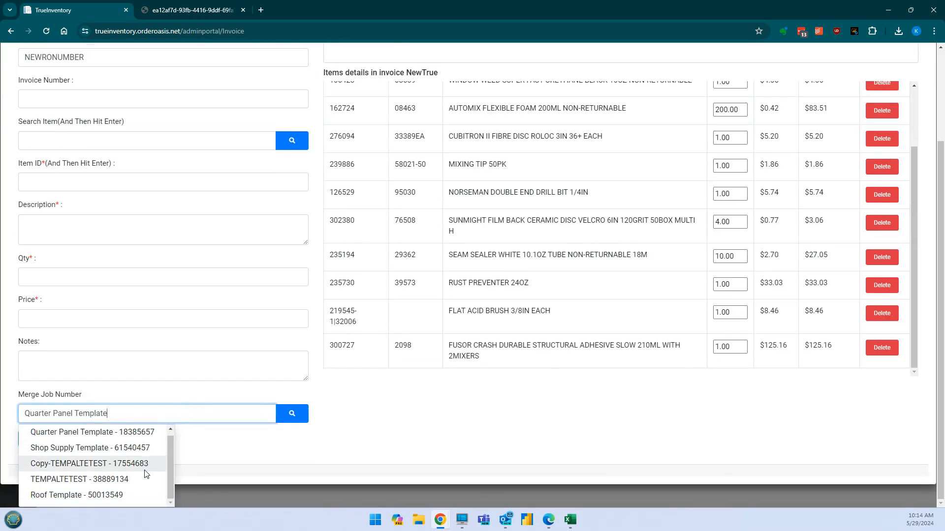
{"action": "left_click", "coordinate": [138, 491]}
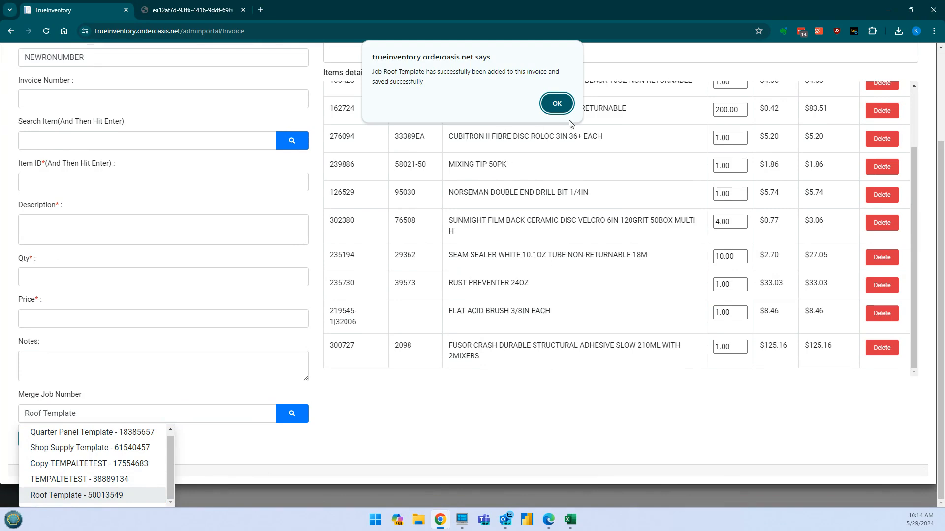
{"action": "left_click", "coordinate": [556, 104]}
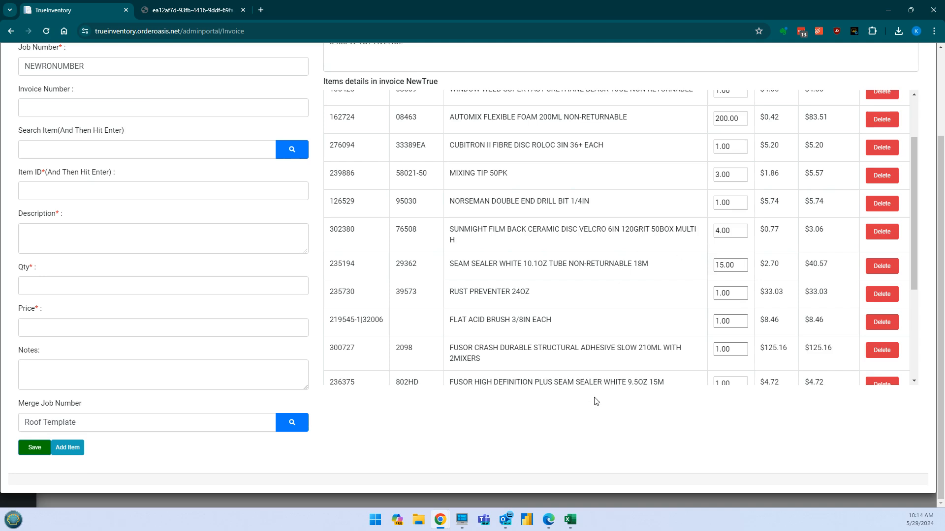
{"action": "scroll", "coordinate": [648, 374], "scroll_direction": "up", "scroll_amount": 2}
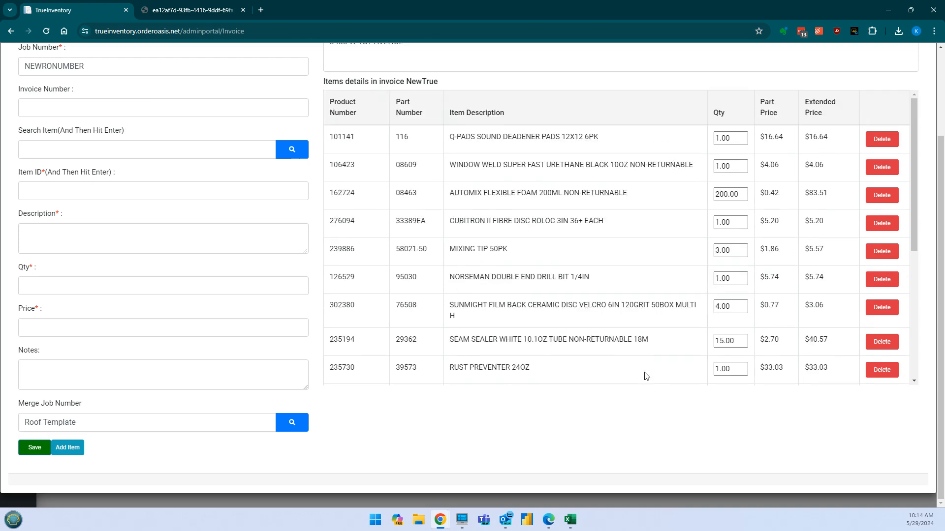
{"action": "scroll", "coordinate": [622, 417], "scroll_direction": "up", "scroll_amount": 2}
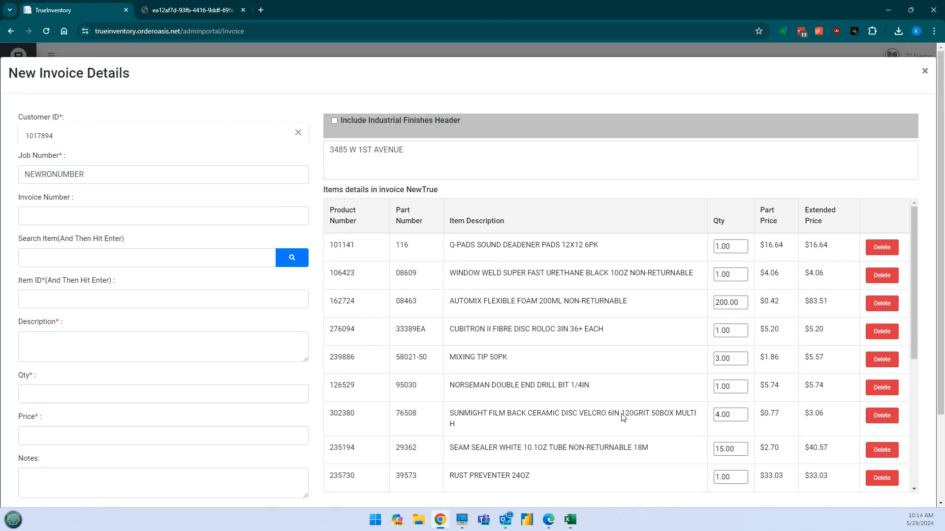
Save the NEWRONUMBER invoice, close its details form, and check its entry in the invoice list
{"action": "scroll", "coordinate": [267, 357], "scroll_direction": "down", "scroll_amount": 2}
{"action": "left_click", "coordinate": [34, 448]}
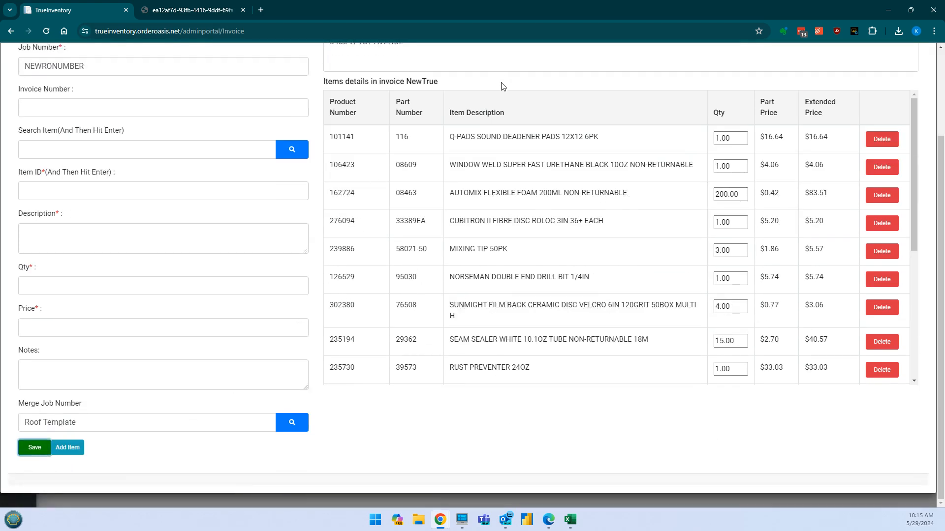
{"action": "scroll", "coordinate": [503, 81], "scroll_direction": "up", "scroll_amount": 2}
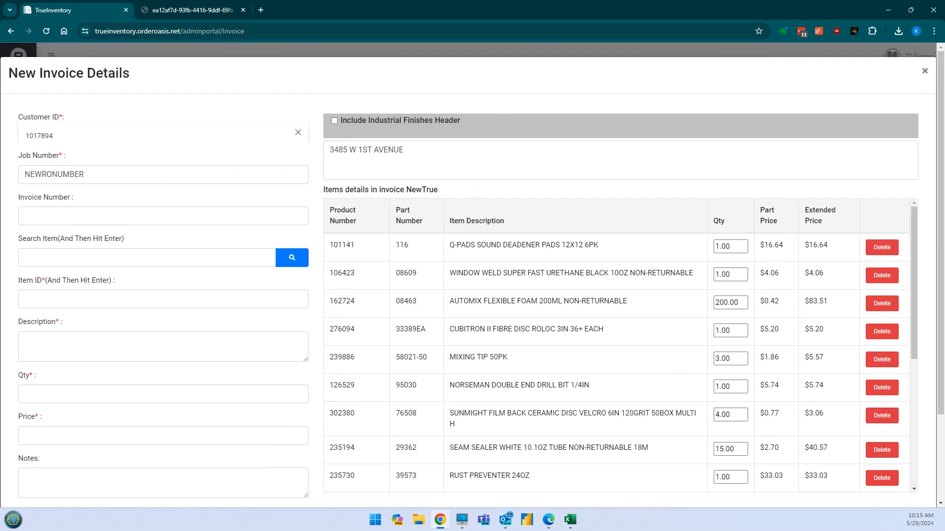
{"action": "scroll", "coordinate": [503, 436], "scroll_direction": "down", "scroll_amount": 2}
{"action": "scroll", "coordinate": [503, 436], "scroll_direction": "up", "scroll_amount": 2}
{"action": "left_click", "coordinate": [925, 70]}
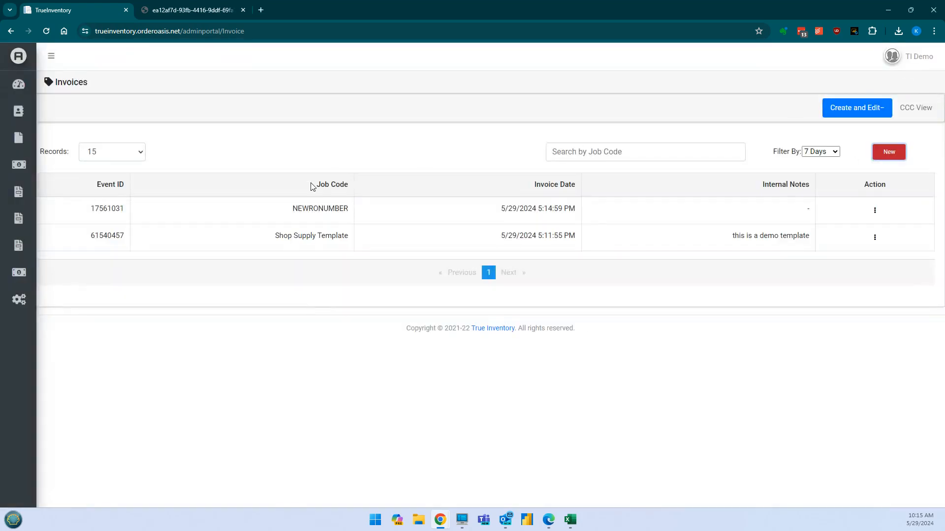
{"action": "left_click_drag", "start_coordinate": [298, 209], "coordinate": [346, 209]}
{"action": "left_click", "coordinate": [345, 209]}
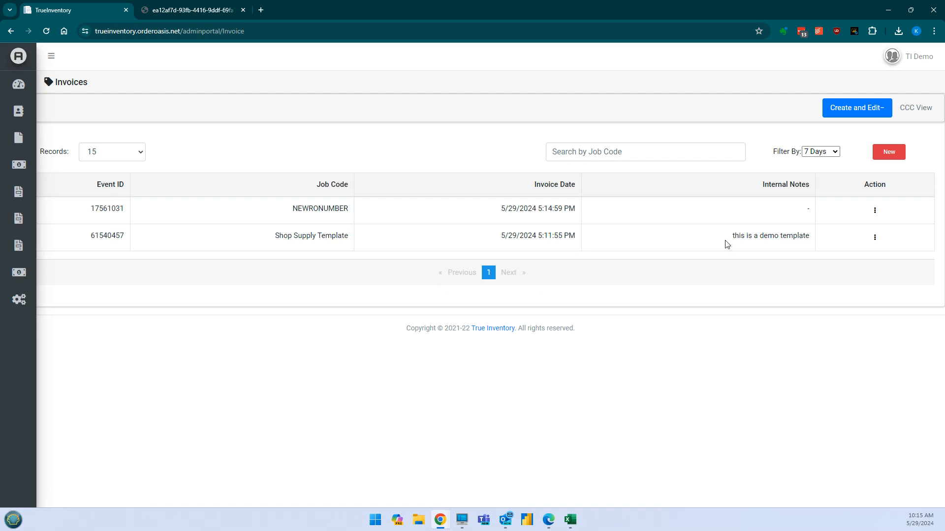
Change the invoice list's date filter to All and look through the listed template invoices
{"action": "left_click_drag", "start_coordinate": [771, 152], "coordinate": [837, 153]}
{"action": "left_click", "coordinate": [848, 155]}
{"action": "left_click", "coordinate": [825, 153]}
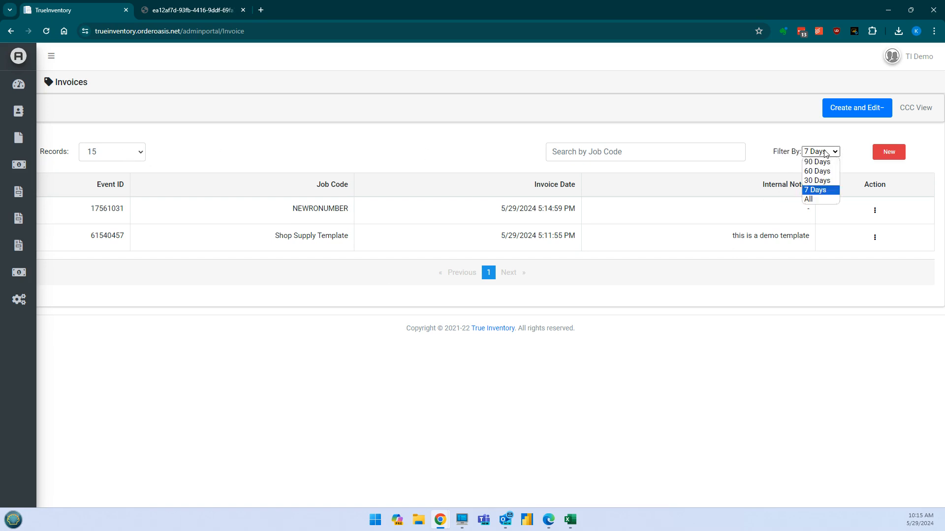
{"action": "left_click", "coordinate": [820, 202]}
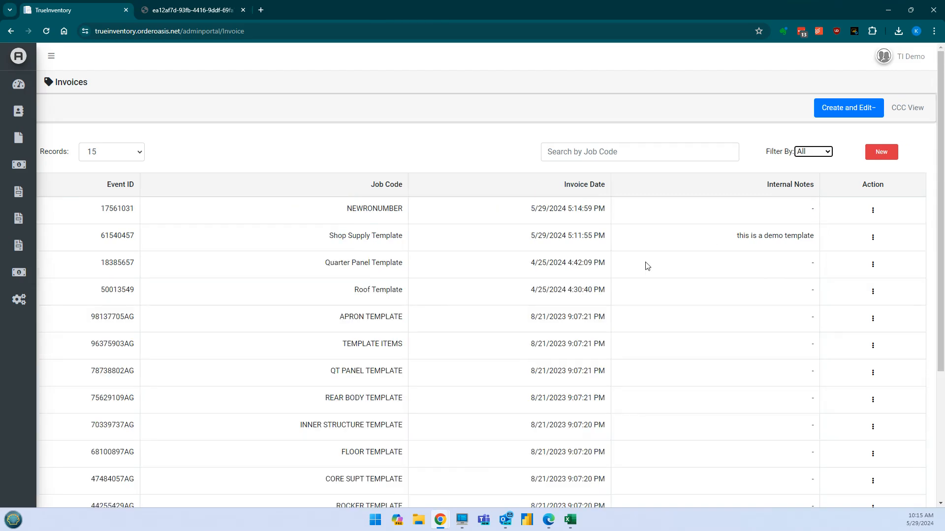
{"action": "scroll", "coordinate": [516, 365], "scroll_direction": "down", "scroll_amount": 3}
{"action": "scroll", "coordinate": [517, 365], "scroll_direction": "up", "scroll_amount": 3}
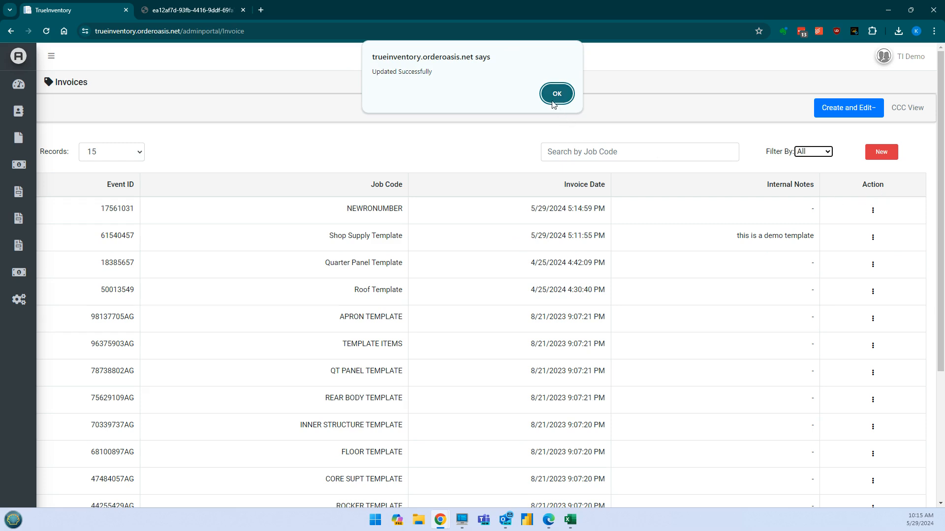
{"action": "left_click", "coordinate": [555, 96]}
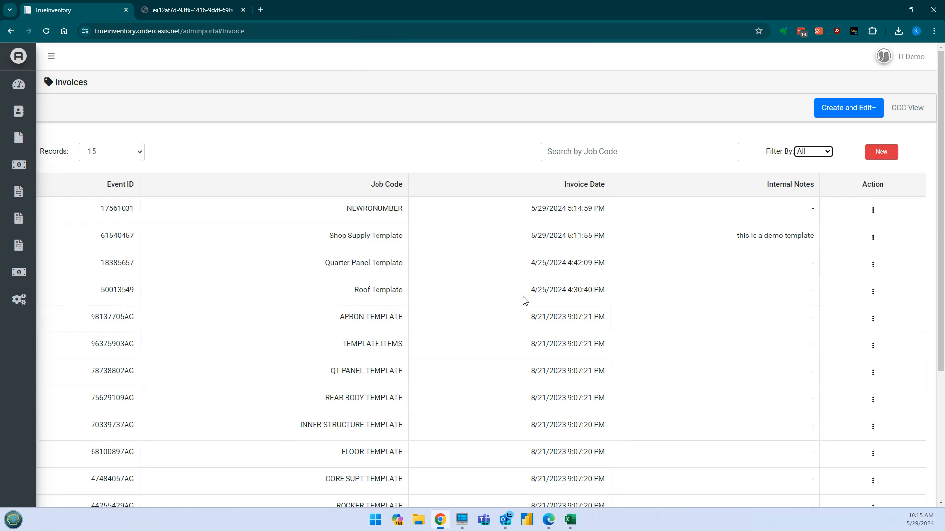